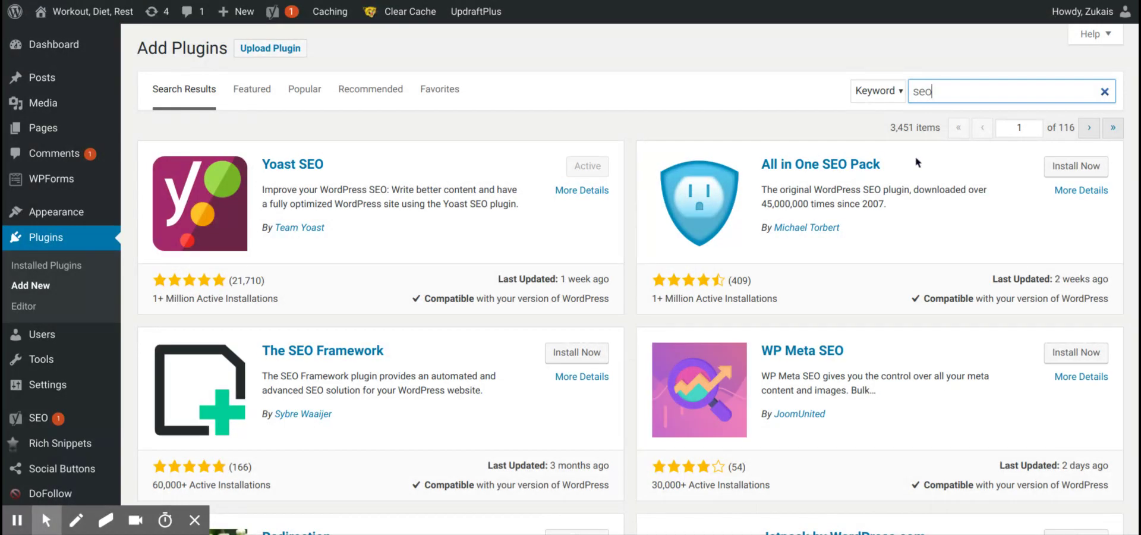
# - Review the All in One SEO Pack plugin's description, feature list and ratings, and close its details
pyautogui.click(851, 164)
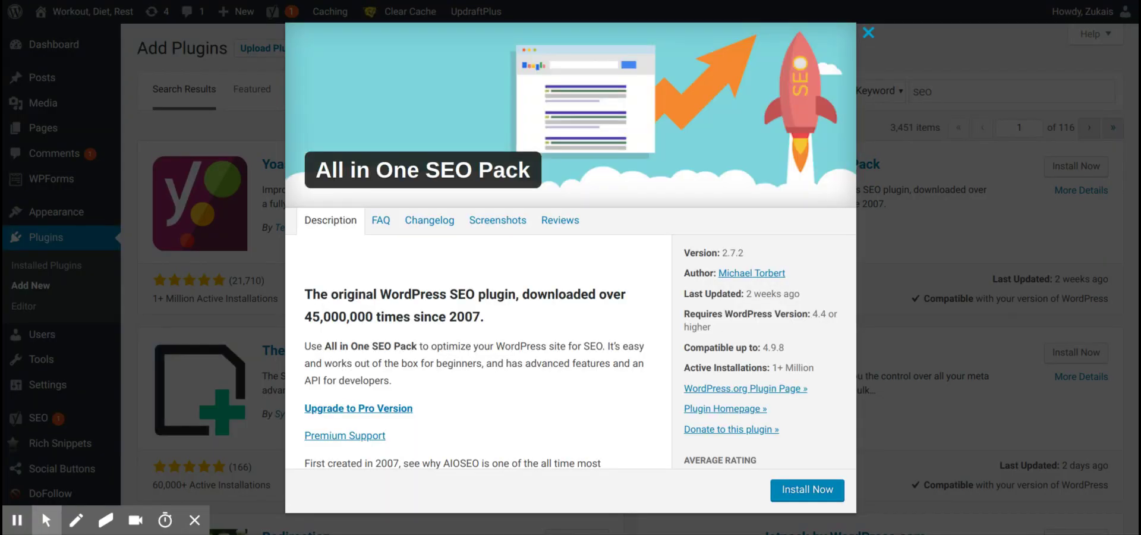
pyautogui.scroll(-3, 852, 166)
pyautogui.scroll(-1, 571, 245)
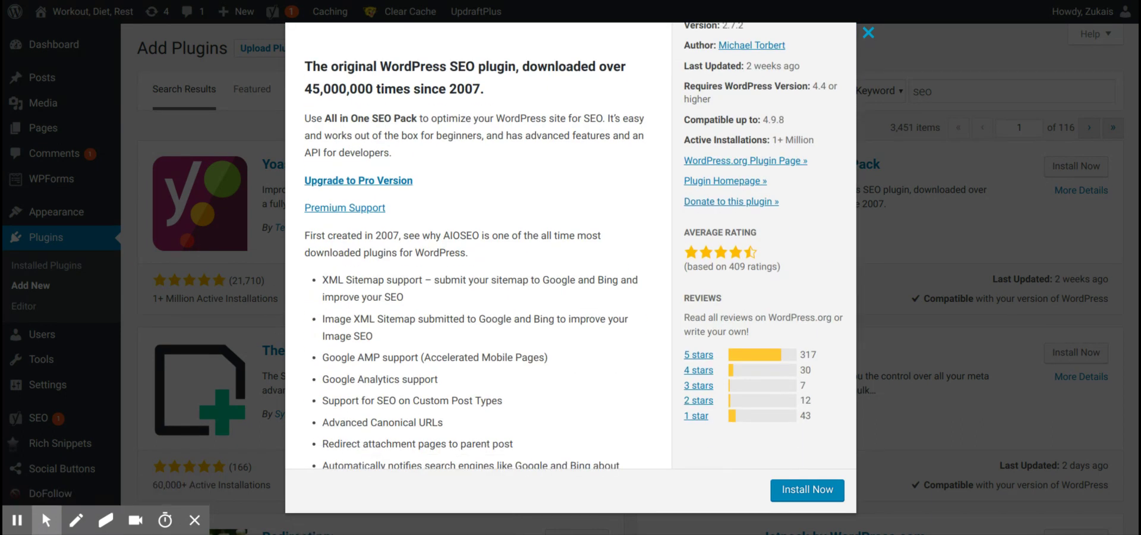
pyautogui.scroll(-2, 571, 245)
pyautogui.scroll(-2, 571, 245)
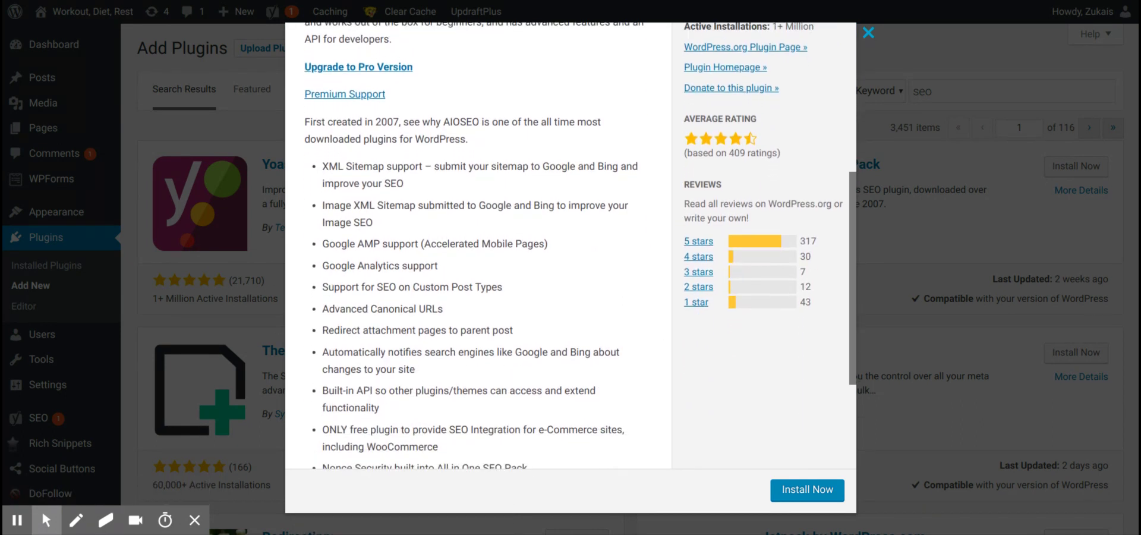
pyautogui.scroll(-1, 571, 245)
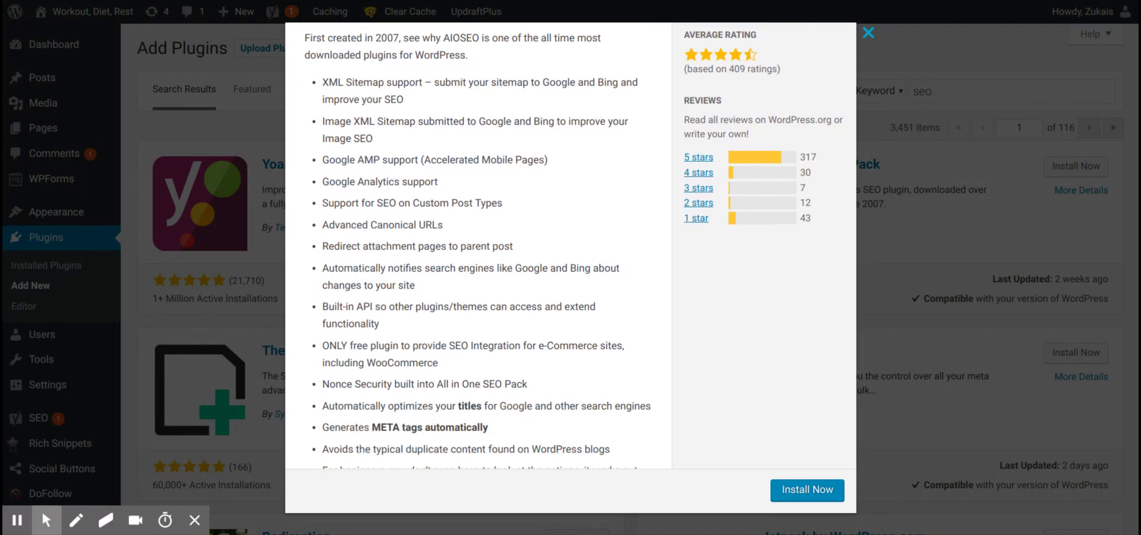
pyautogui.scroll(-3, 570, 245)
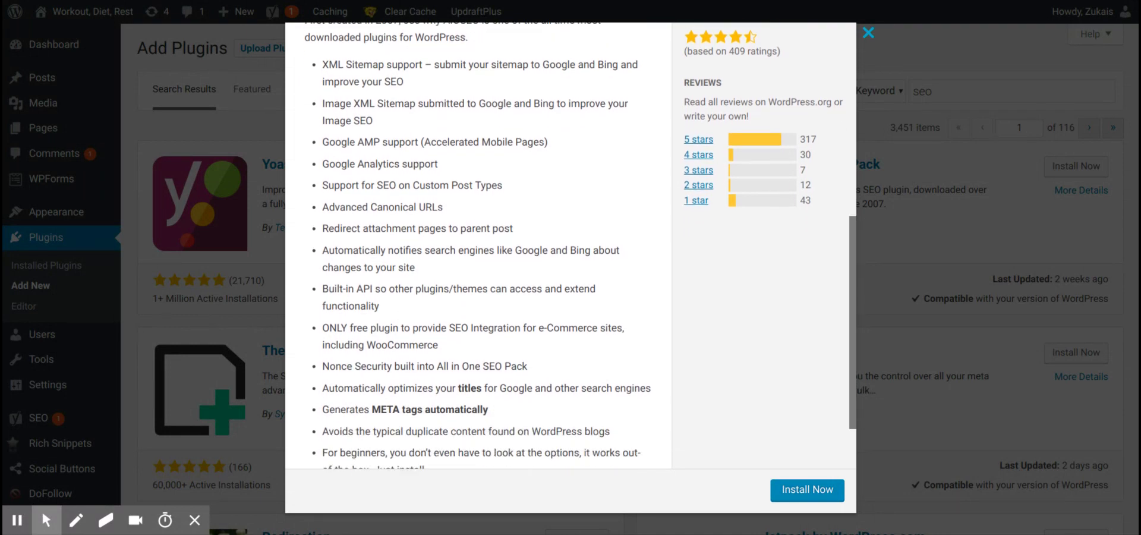
pyautogui.scroll(-2, 409, 236)
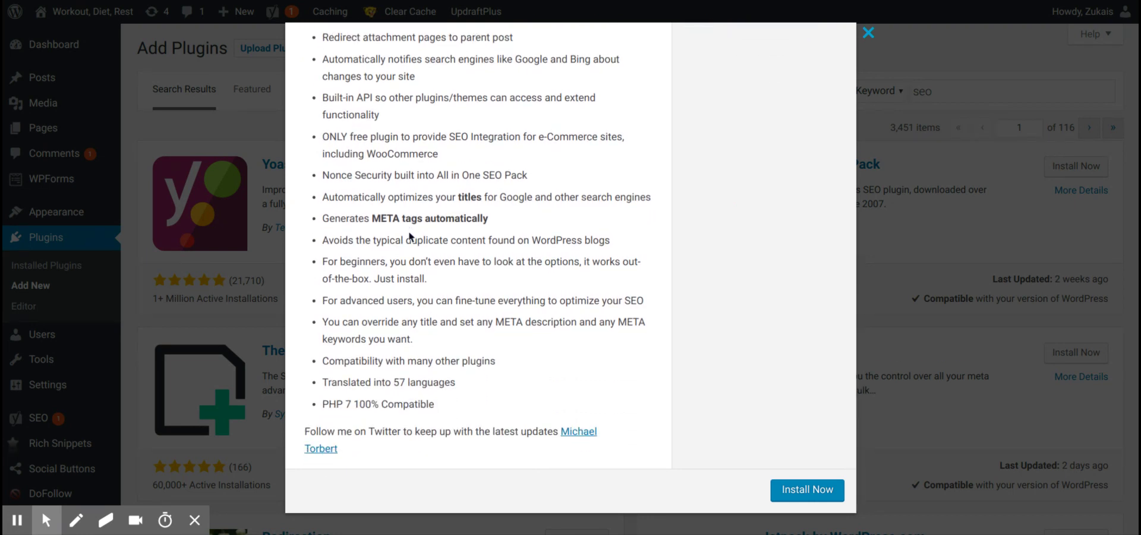
pyautogui.scroll(8, 409, 236)
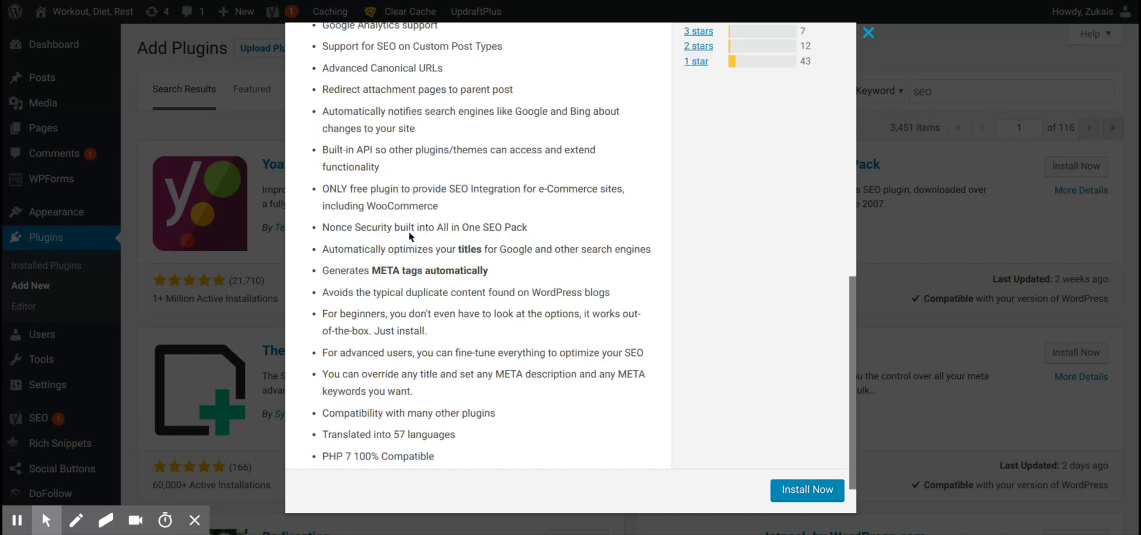
pyautogui.scroll(-3, 408, 230)
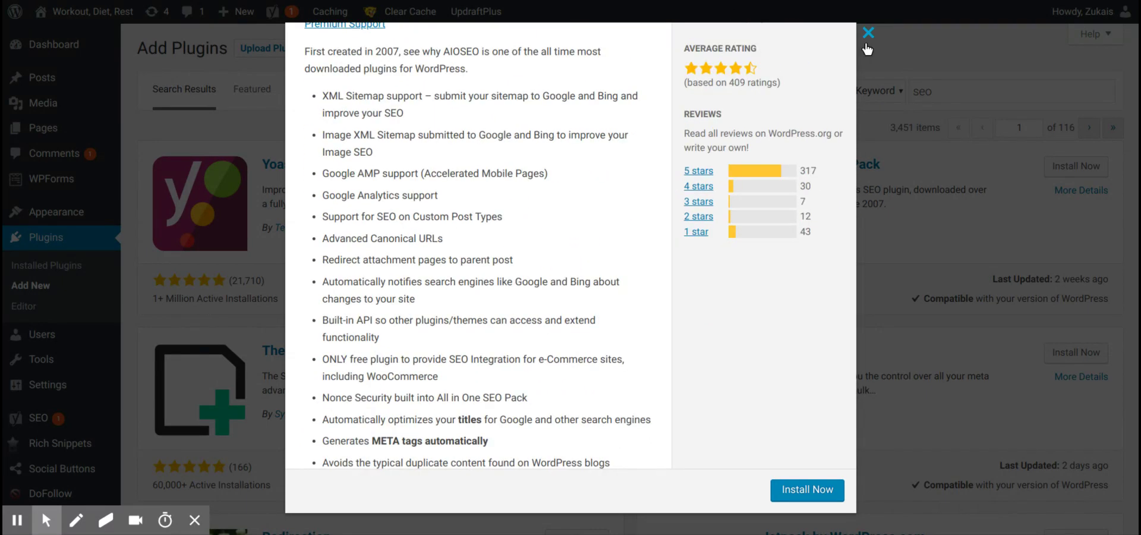
pyautogui.click(868, 33)
# - Review the Yoast SEO plugin's description, free and Premium features and ratings, and close its details
pyautogui.click(282, 168)
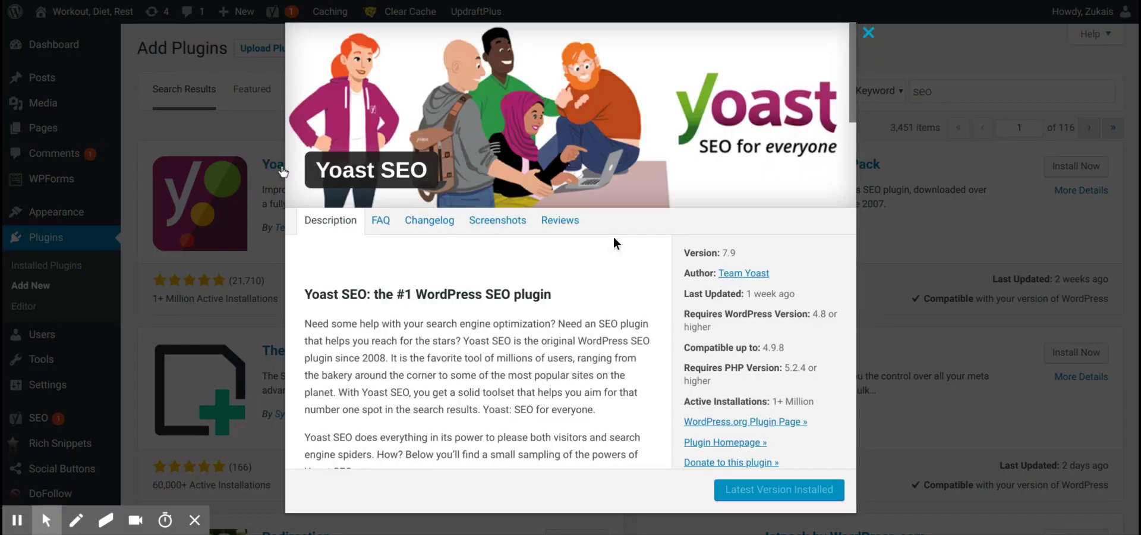
pyautogui.scroll(-5, 614, 238)
pyautogui.scroll(-1, 613, 236)
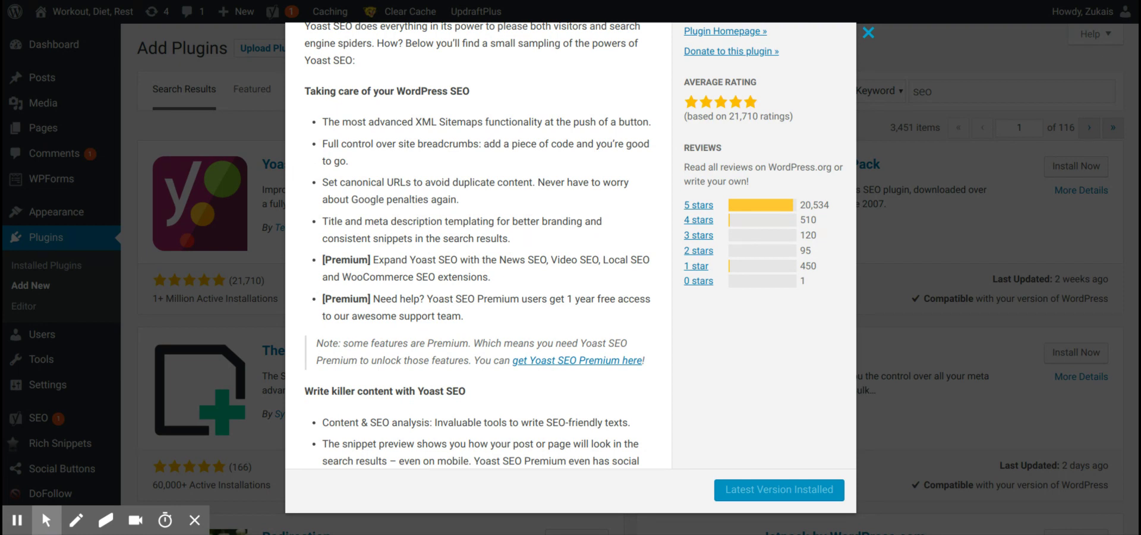
pyautogui.scroll(-5, 580, 245)
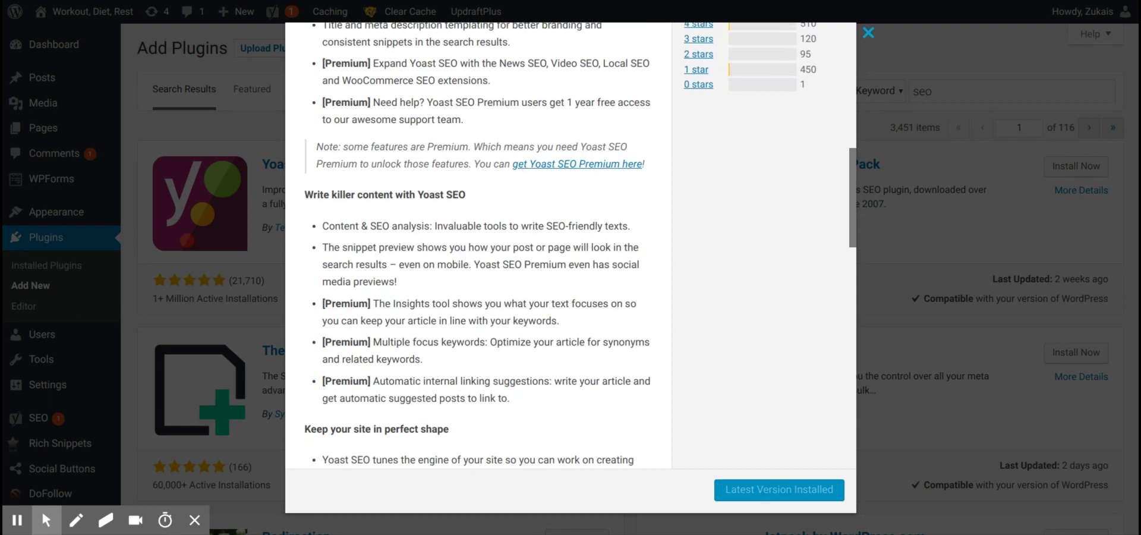
pyautogui.scroll(6, 742, 220)
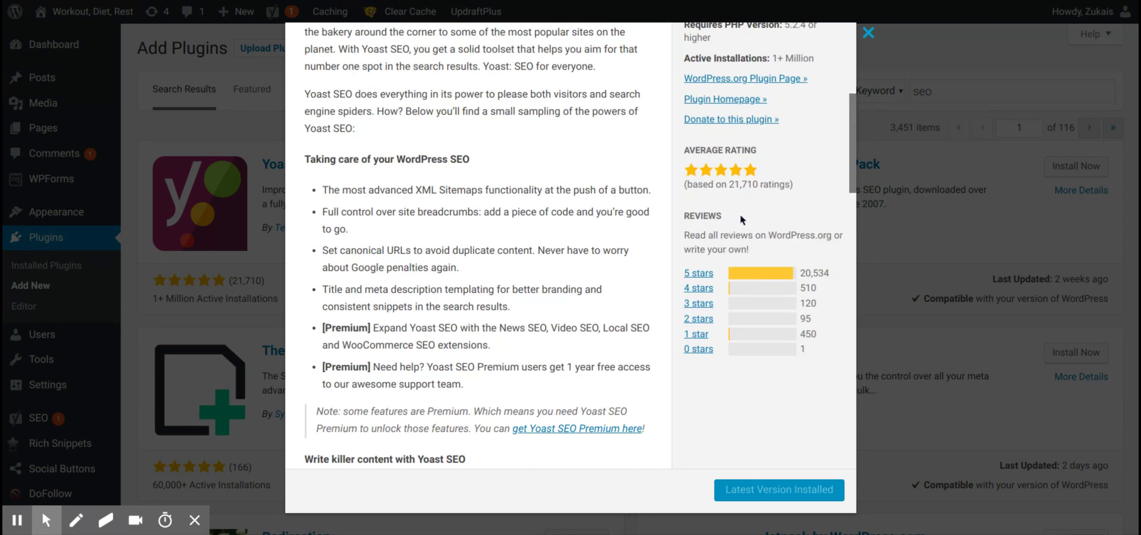
pyautogui.scroll(3, 741, 219)
pyautogui.scroll(-12, 742, 219)
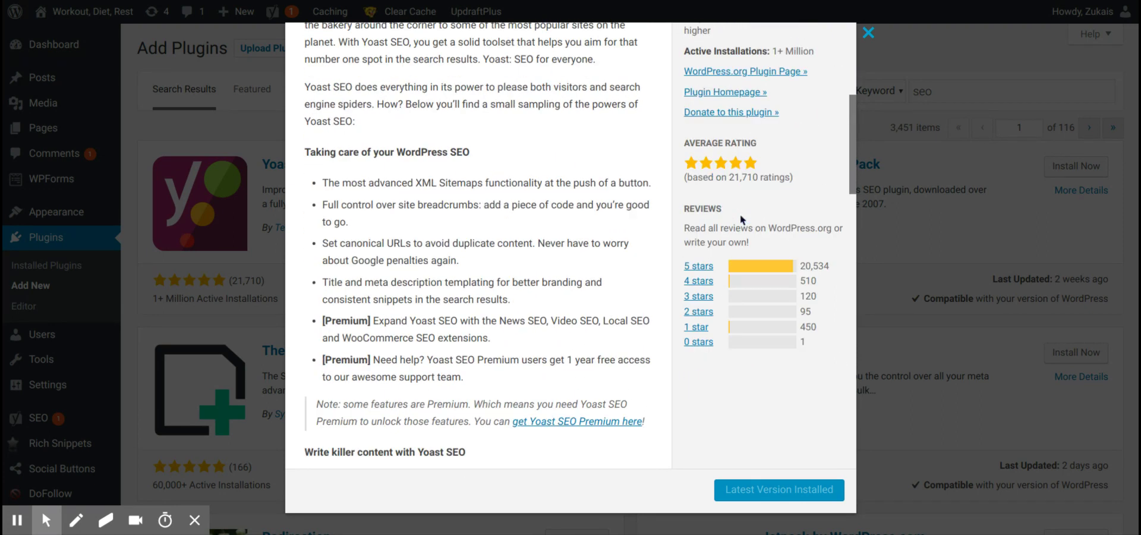
pyautogui.scroll(-12, 742, 220)
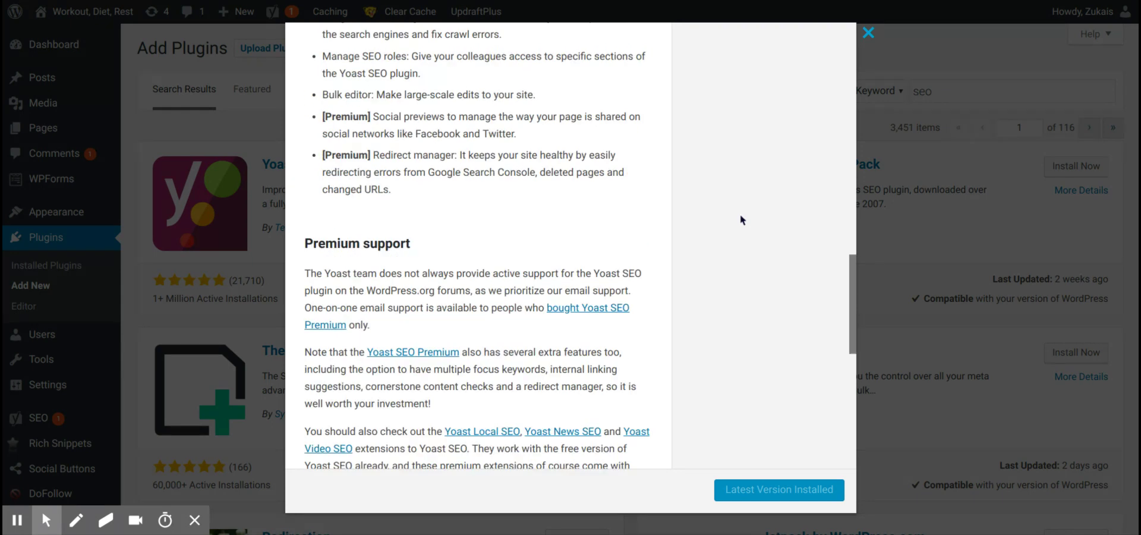
pyautogui.scroll(15, 741, 220)
pyautogui.scroll(10, 742, 220)
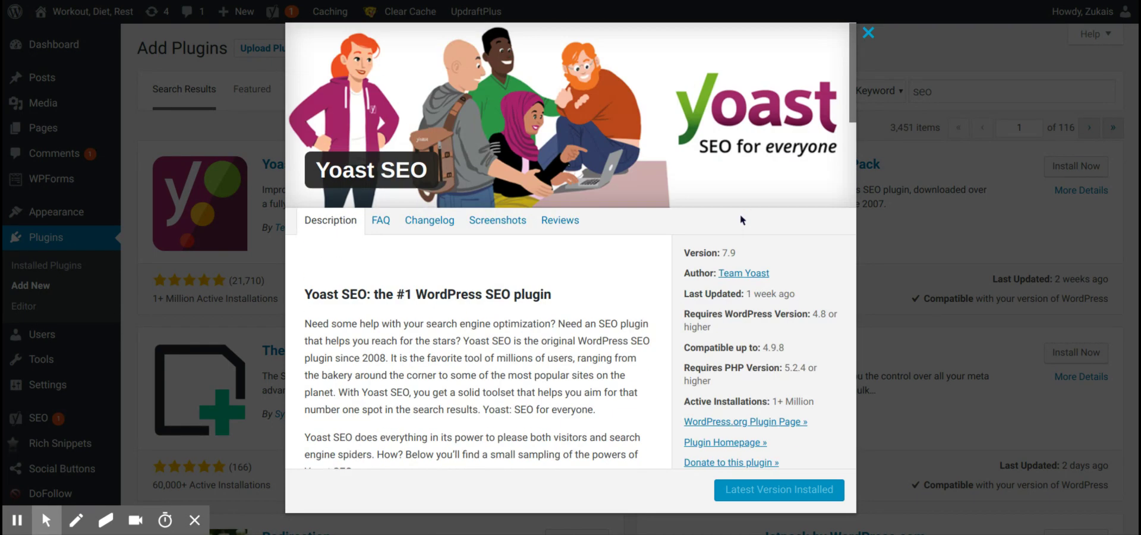
pyautogui.scroll(-3, 741, 220)
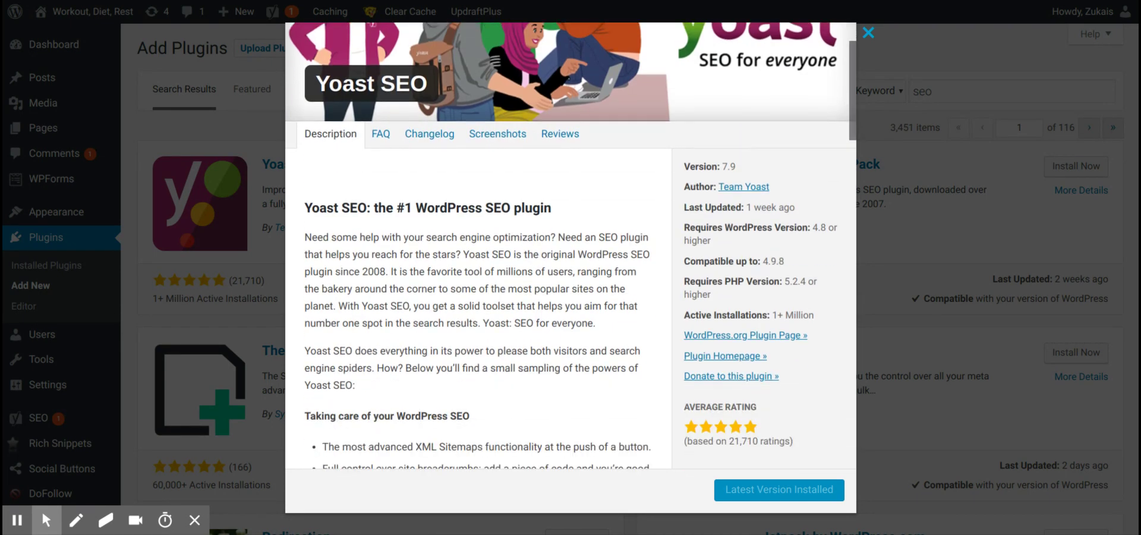
pyautogui.scroll(-1, 539, 304)
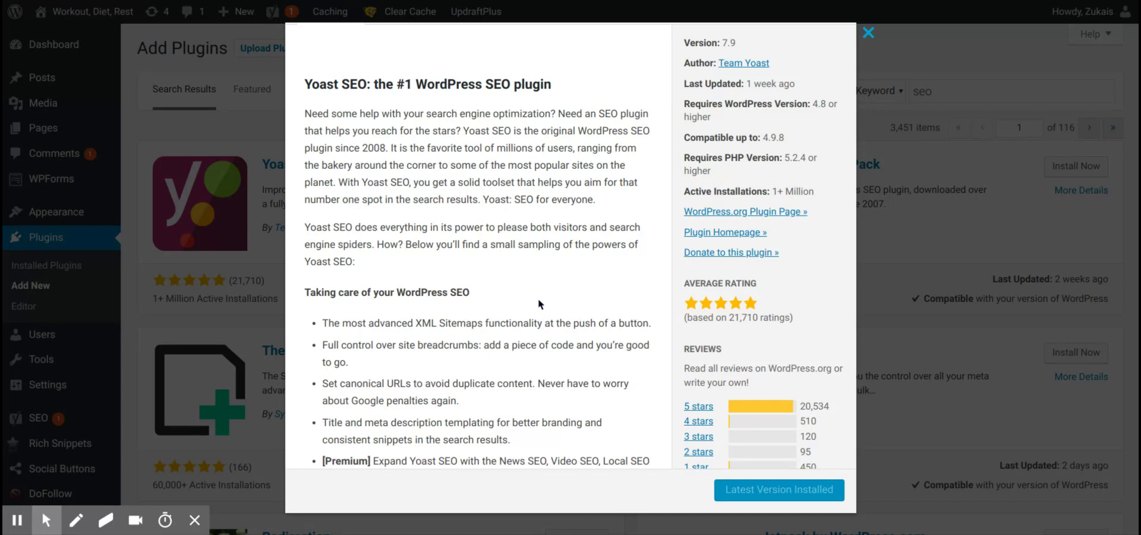
pyautogui.scroll(-5, 539, 304)
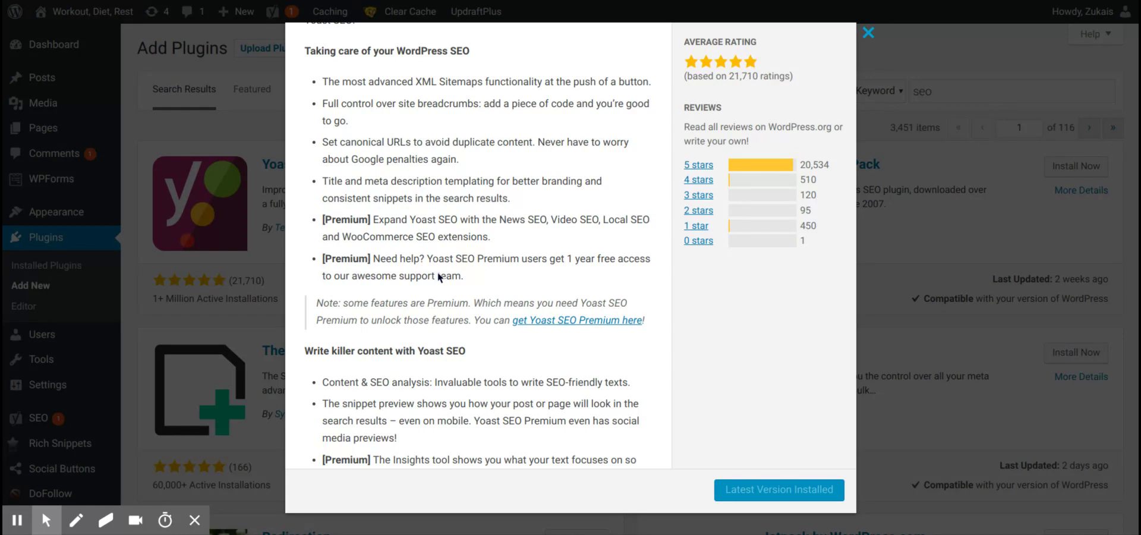
pyautogui.scroll(7, 440, 277)
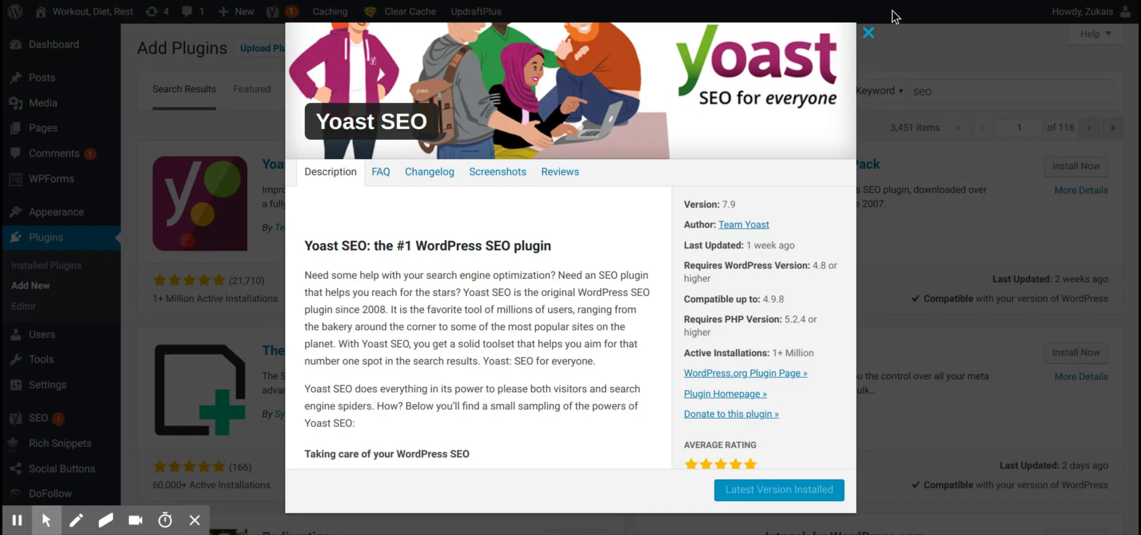
pyautogui.click(872, 31)
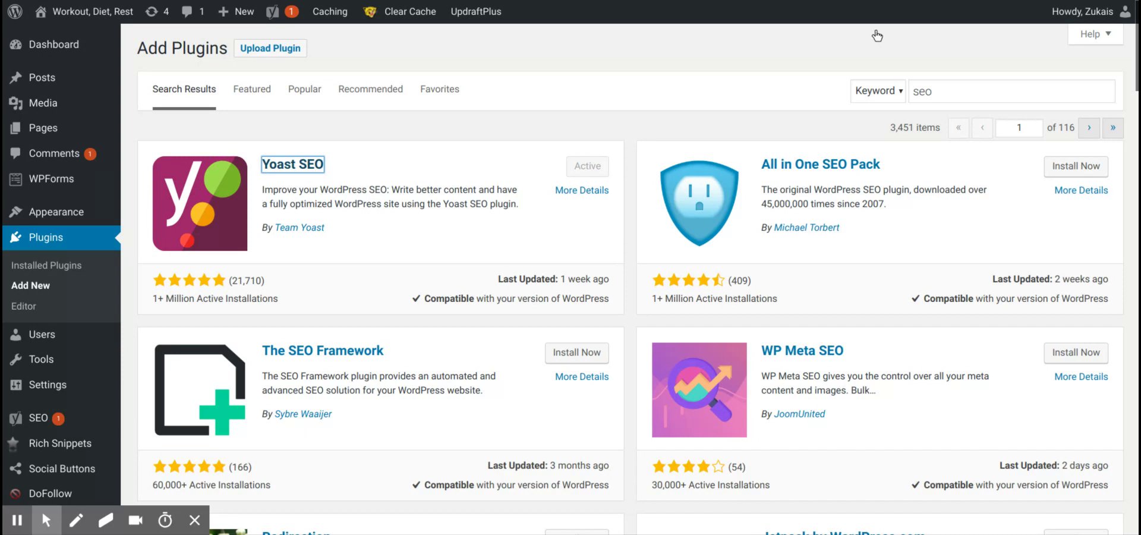
pyautogui.click(760, 57)
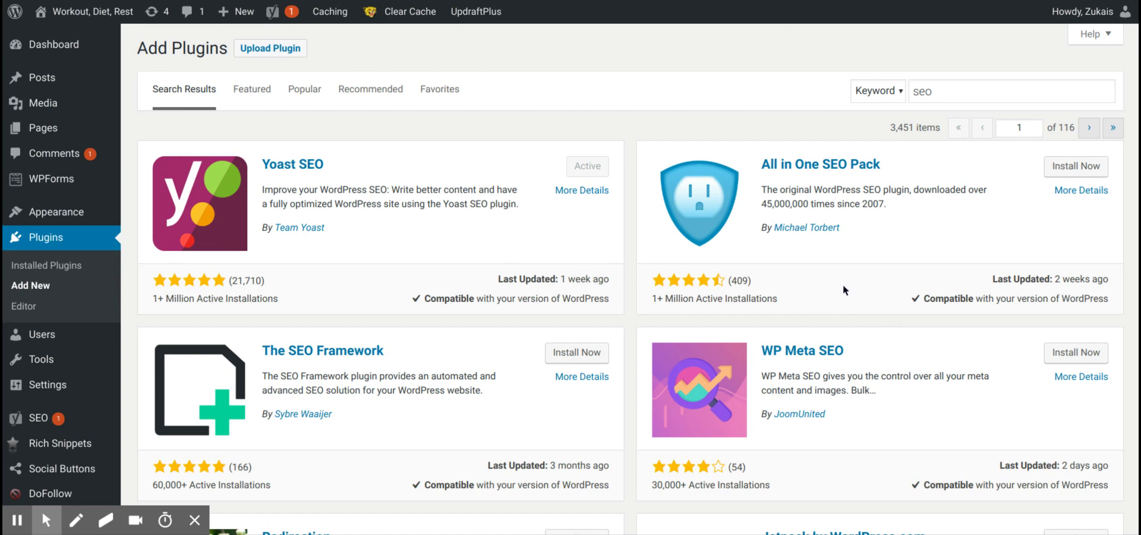
# - Open the post "Are Mass Gainers Worth it? Truth About Mass Gainers Revealed" for editing from the list of all posts
pyautogui.click(449, 167)
pyautogui.click(35, 73)
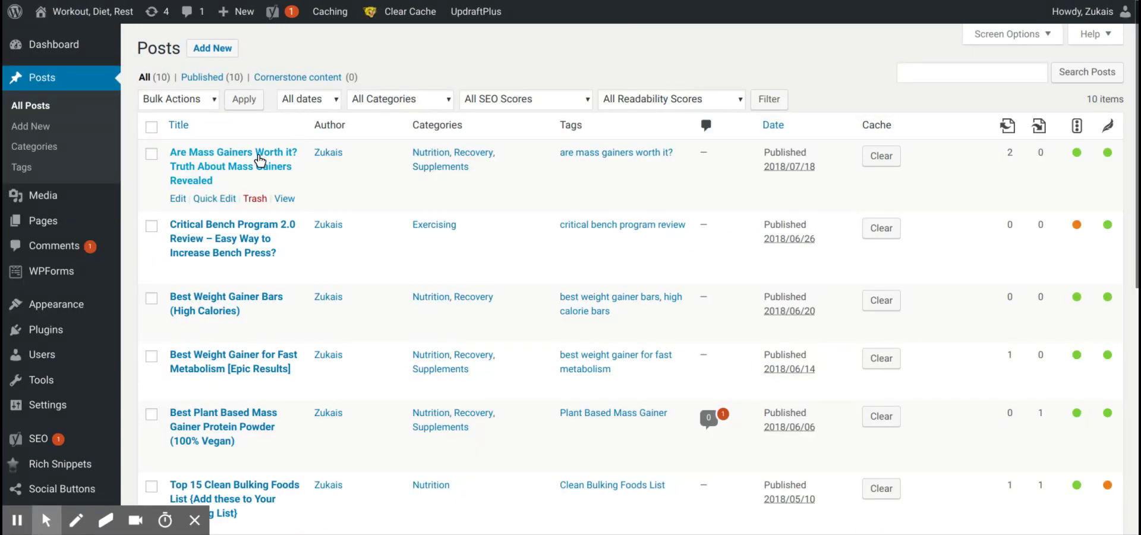
pyautogui.click(260, 159)
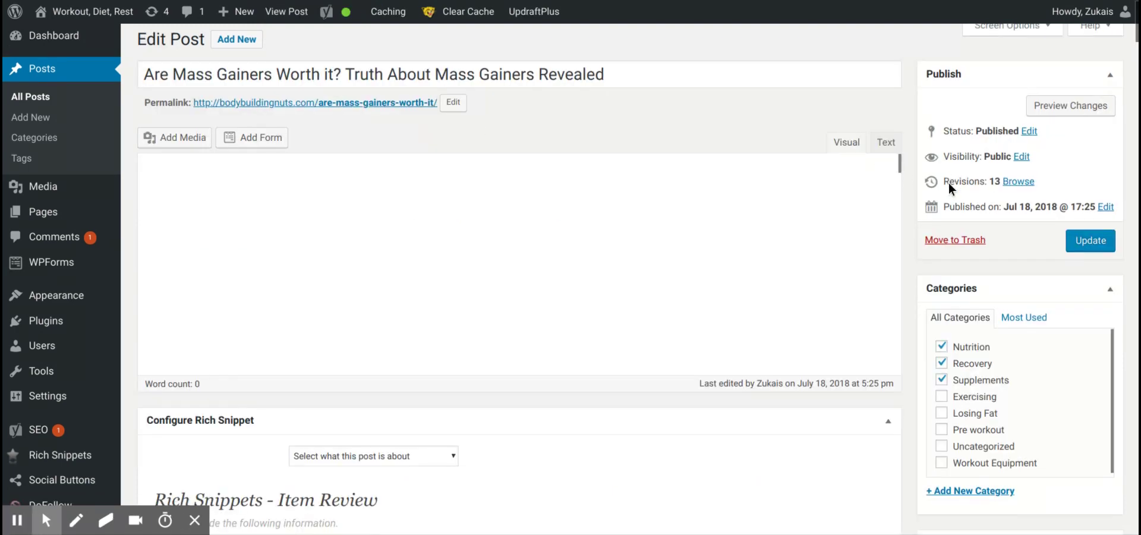
# - Look through the post's content and rich snippet settings to locate its Yoast SEO section
pyautogui.scroll(-20, 949, 183)
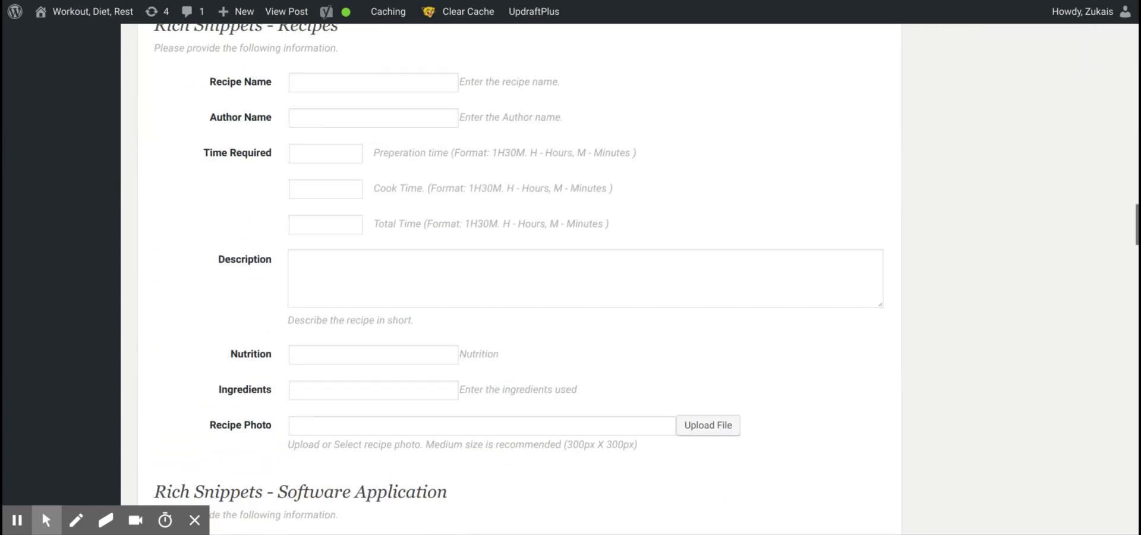
pyautogui.scroll(-20, 950, 188)
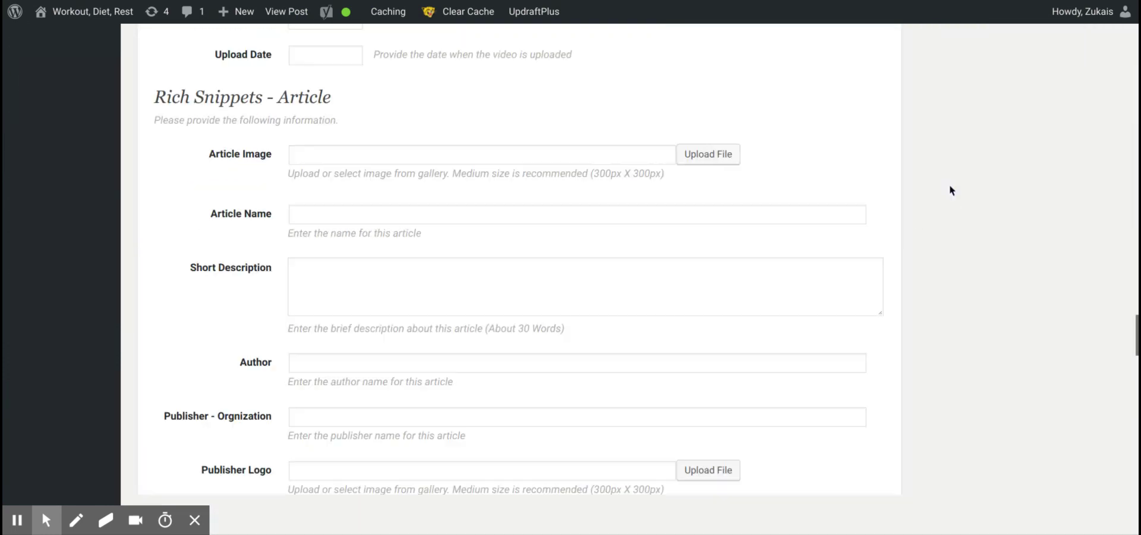
pyautogui.scroll(-8, 950, 189)
pyautogui.scroll(15, 950, 189)
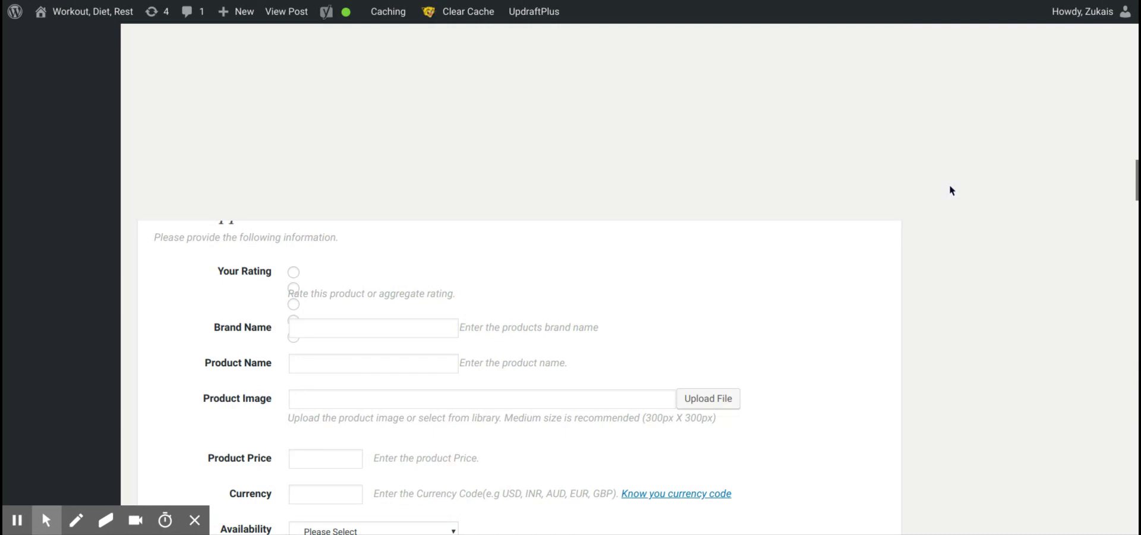
pyautogui.scroll(20, 949, 183)
pyautogui.scroll(-3, 950, 189)
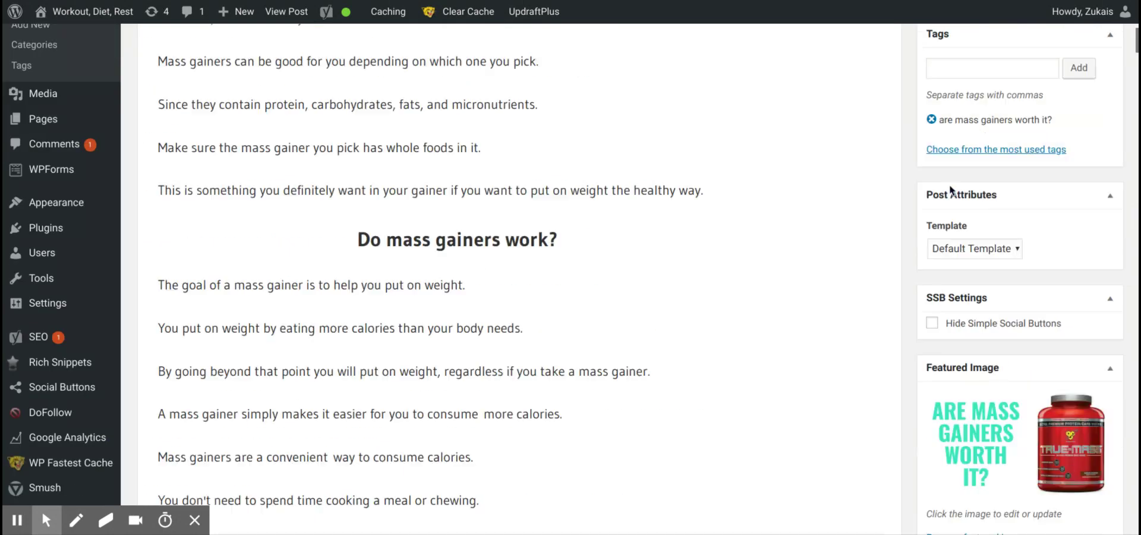
pyautogui.scroll(-1, 950, 189)
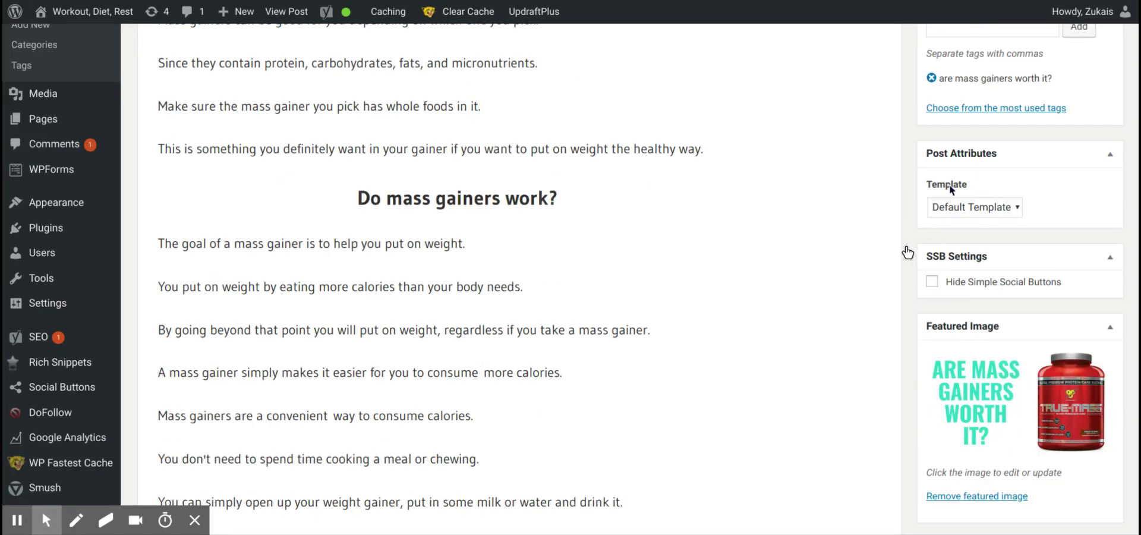
pyautogui.scroll(-12, 910, 252)
pyautogui.scroll(15, 907, 253)
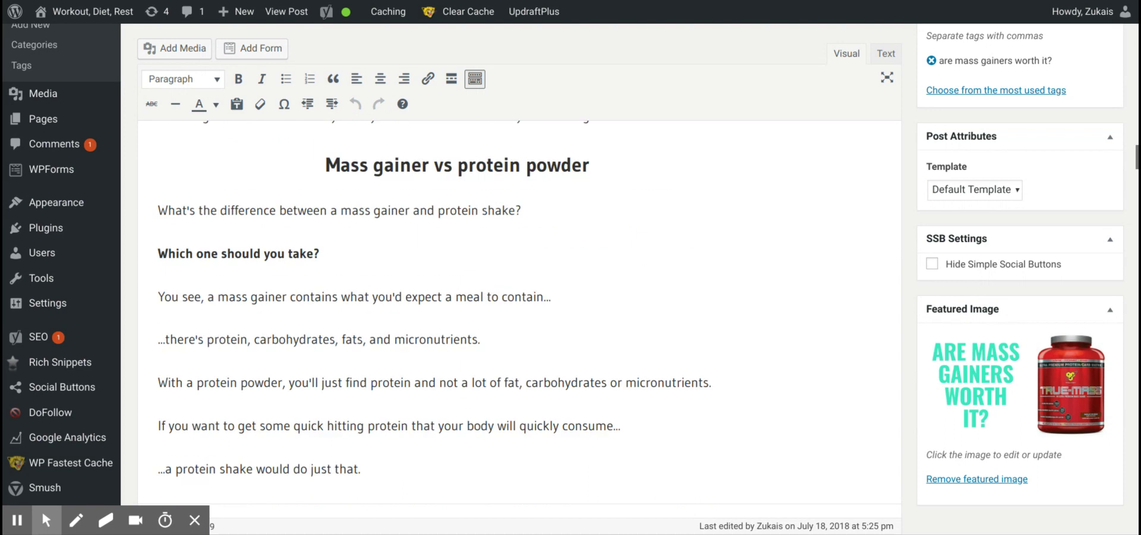
pyautogui.scroll(-15, 907, 252)
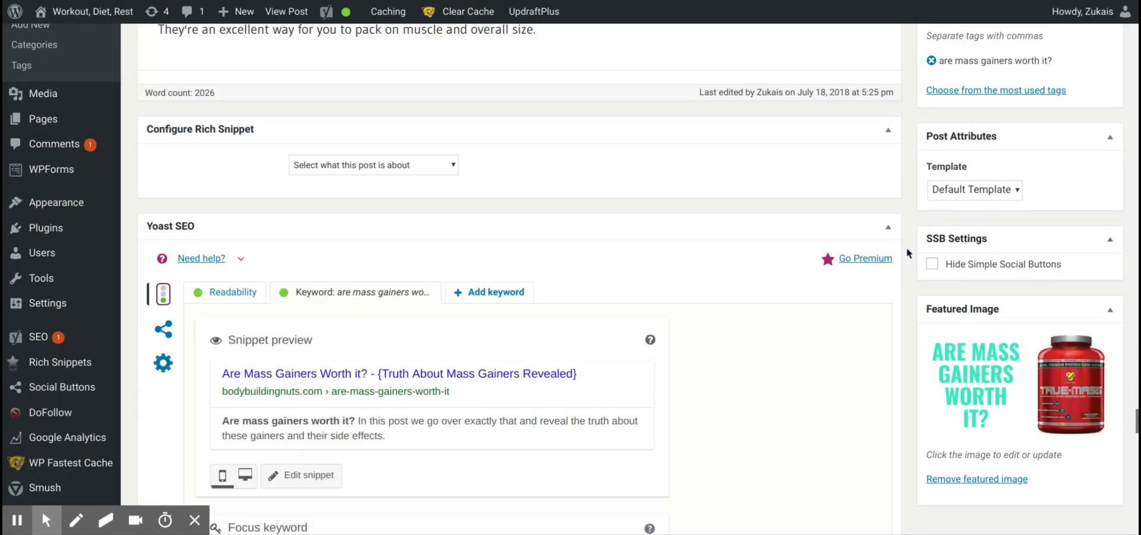
# - Examine the post's Yoast snippet preview, focus keyword and keyword analysis, from problems through good results
pyautogui.scroll(-2, 352, 251)
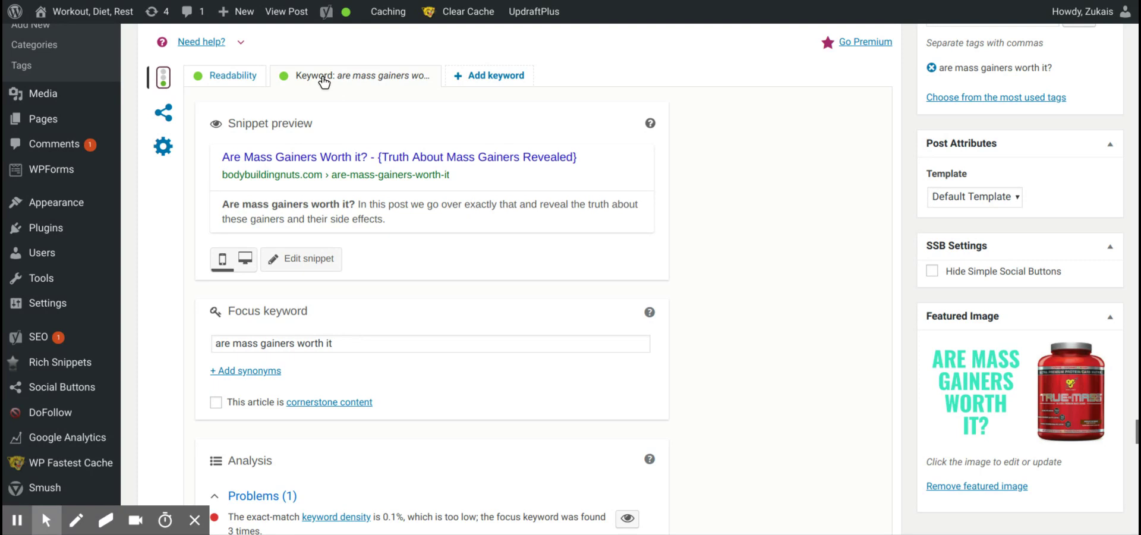
pyautogui.scroll(-1, 258, 326)
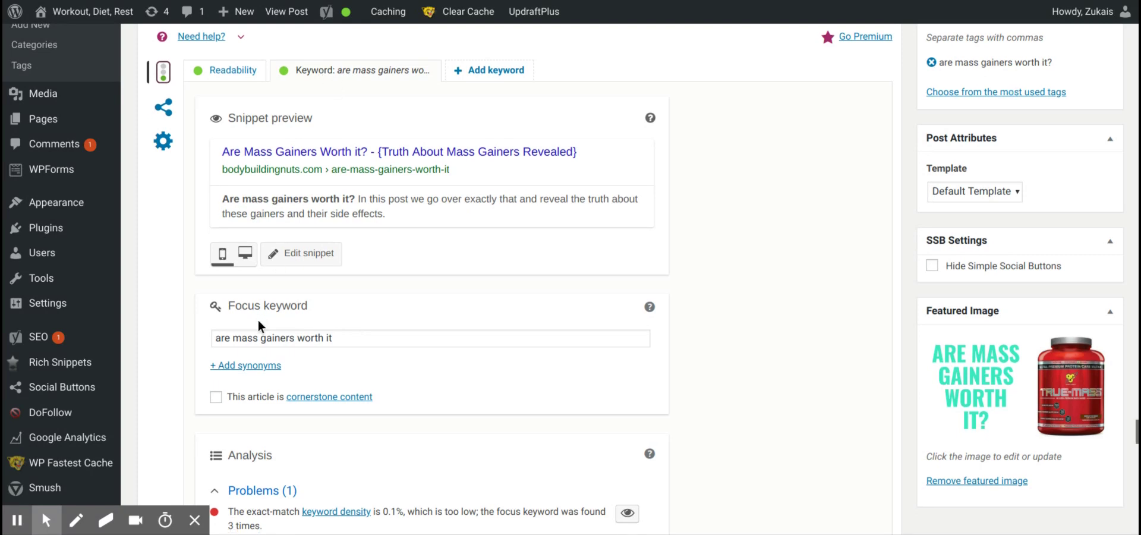
pyautogui.scroll(-6, 259, 322)
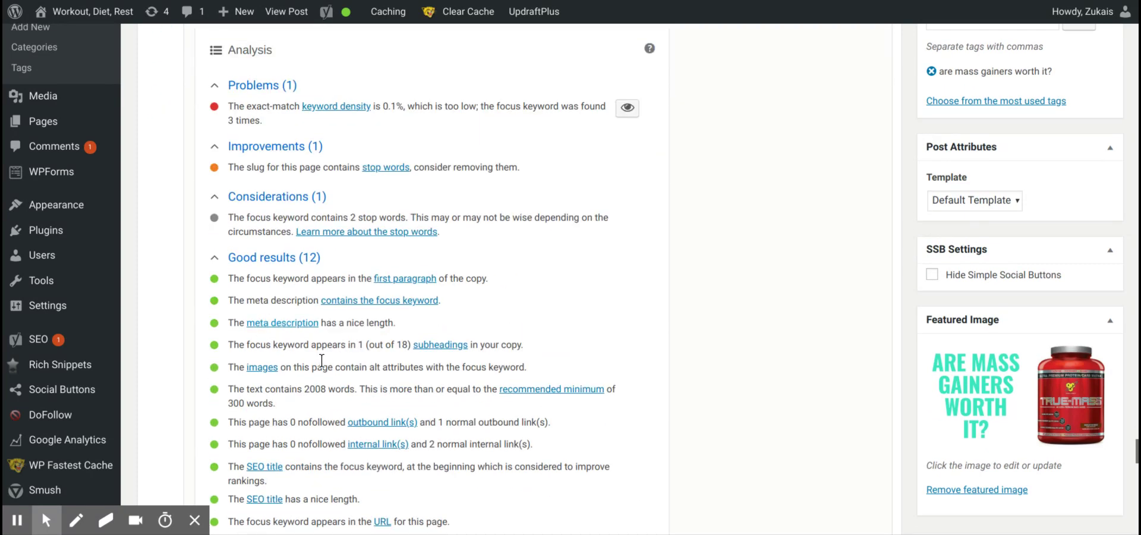
pyautogui.scroll(-1, 305, 346)
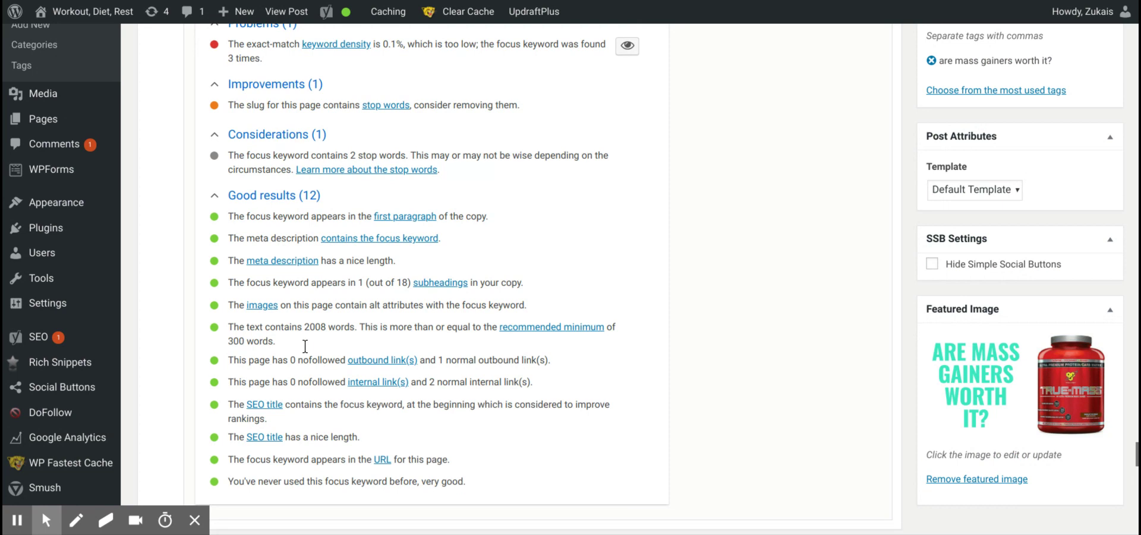
pyautogui.scroll(1, 305, 346)
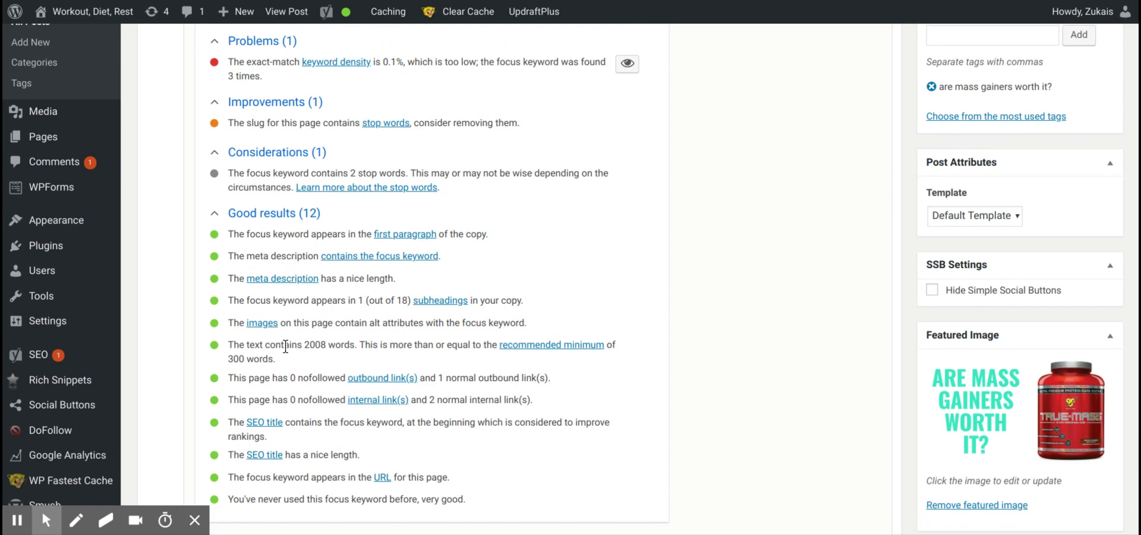
# - Read through the keyword analysis's good results on text length, outbound and internal links, and SEO title
pyautogui.tripleClick(285, 346)
pyautogui.scroll(-1, 286, 347)
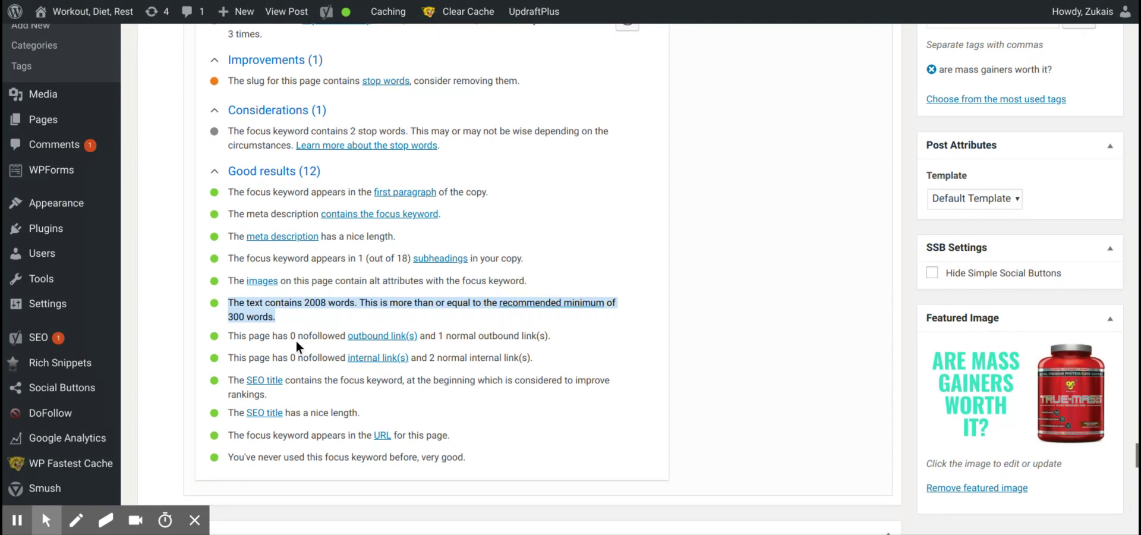
pyautogui.tripleClick(297, 338)
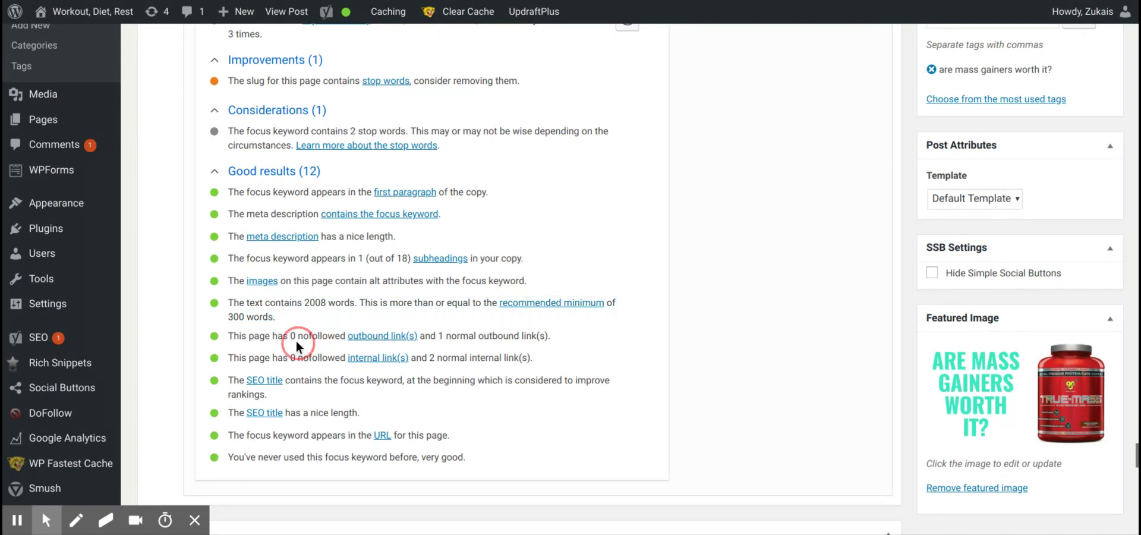
pyautogui.doubleClick(307, 379)
pyautogui.doubleClick(308, 380)
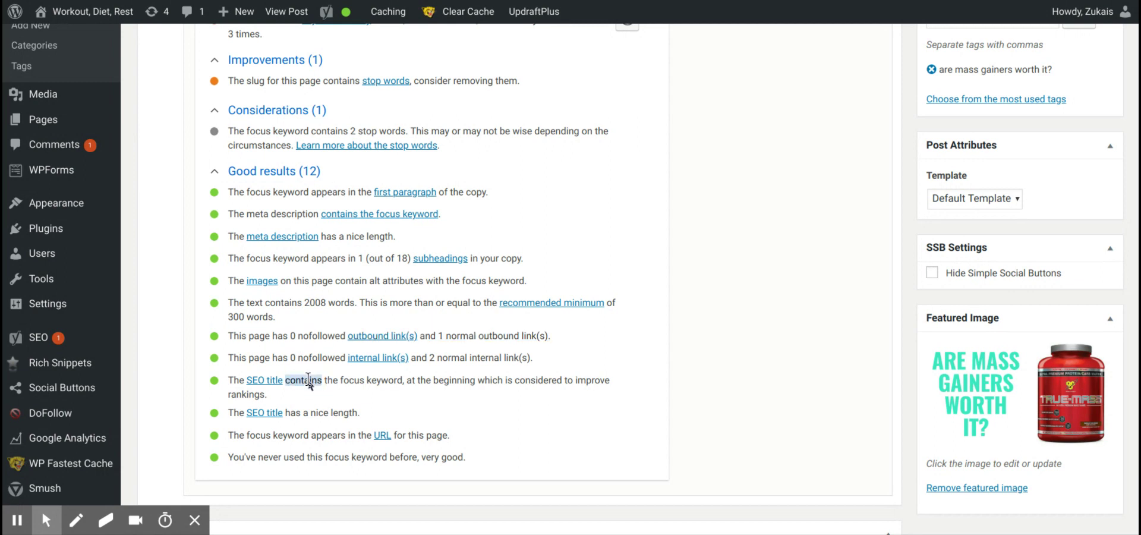
pyautogui.click(308, 381)
pyautogui.scroll(5, 340, 440)
pyautogui.scroll(-2, 340, 439)
pyautogui.scroll(-2, 341, 446)
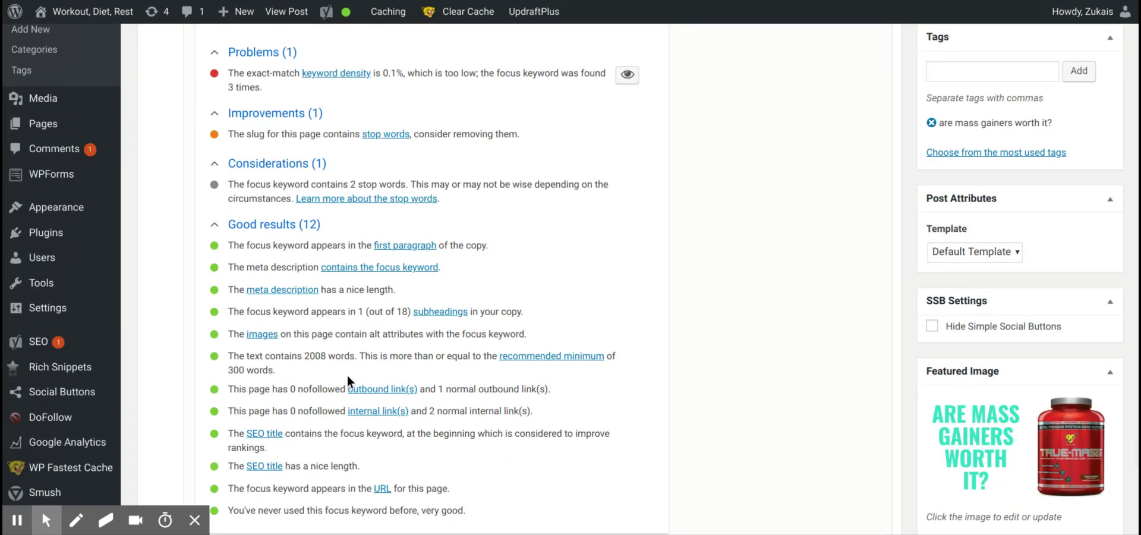
# - Check the post's Yoast readability analysis, and return to the keyword view to review its snippet preview, focus keyword and analysis
pyautogui.scroll(8, 347, 375)
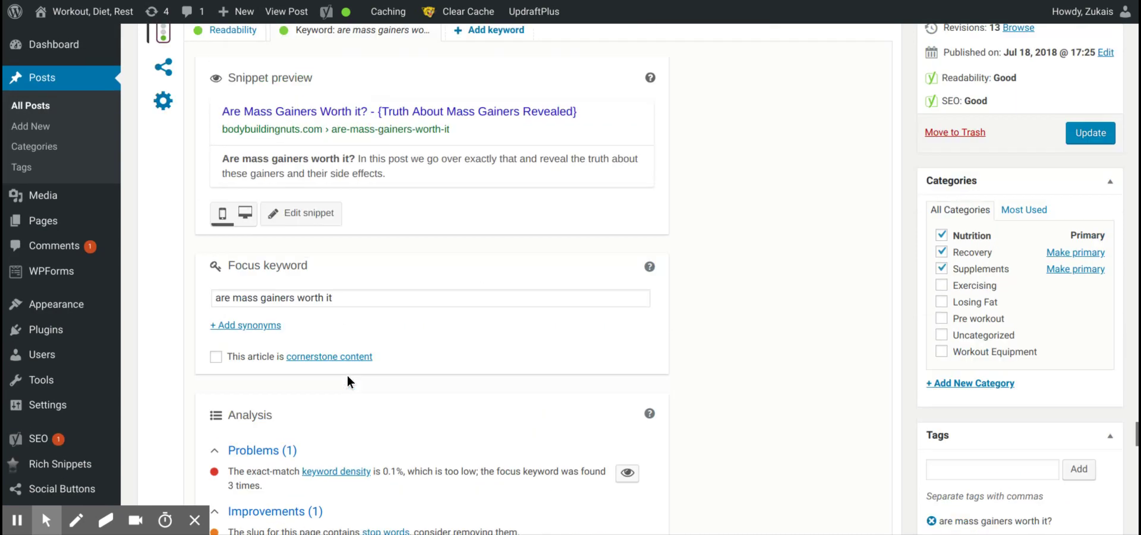
pyautogui.click(217, 173)
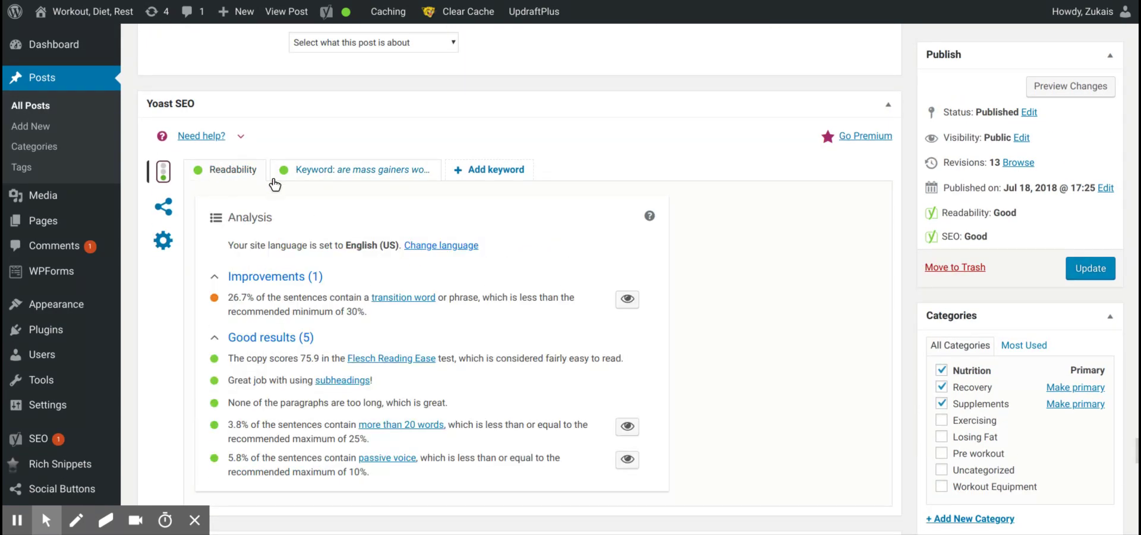
pyautogui.click(311, 184)
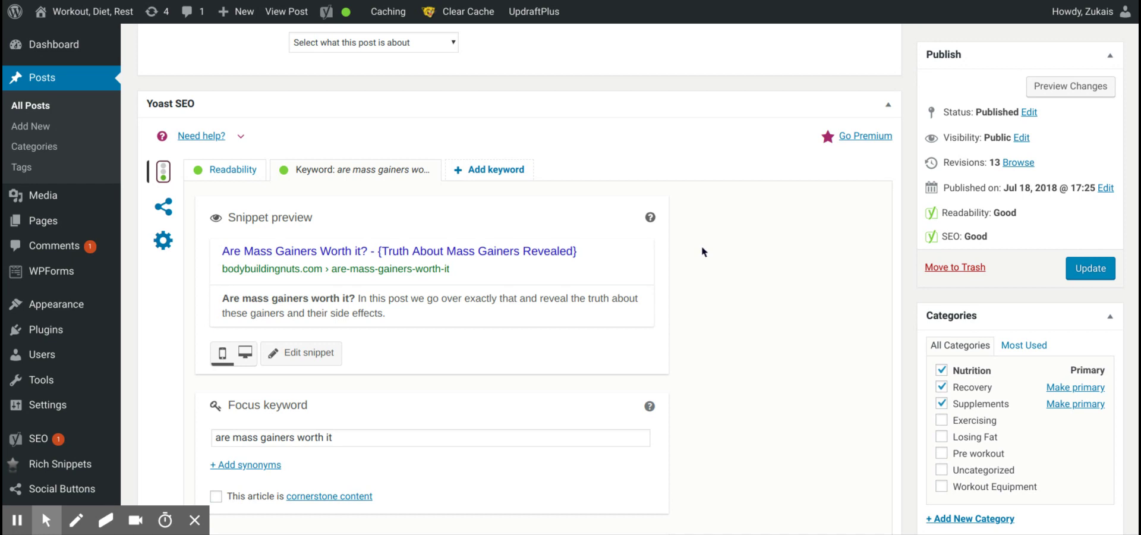
pyautogui.scroll(-5, 703, 250)
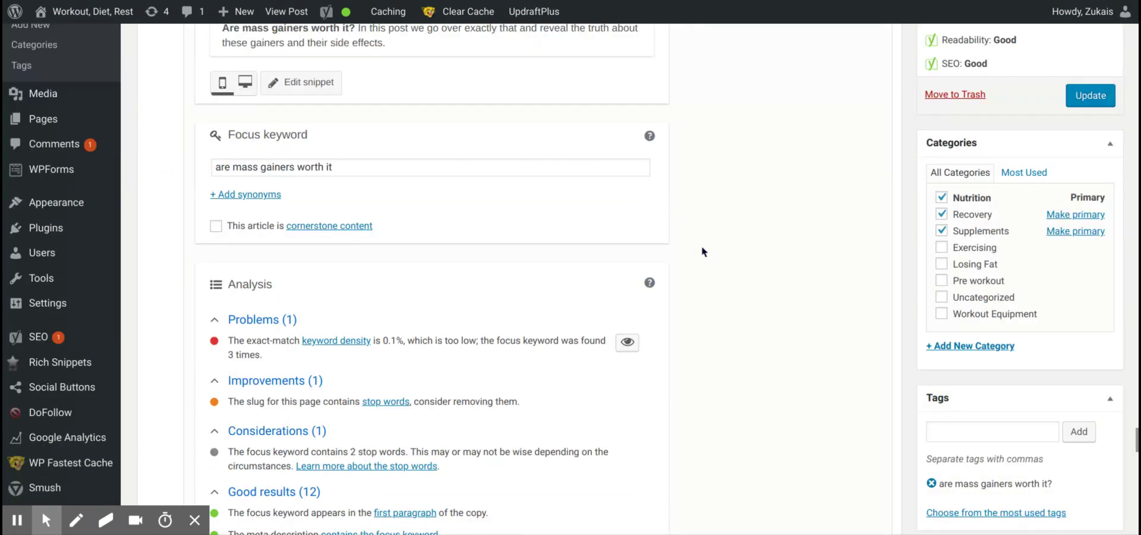
pyautogui.scroll(4, 702, 251)
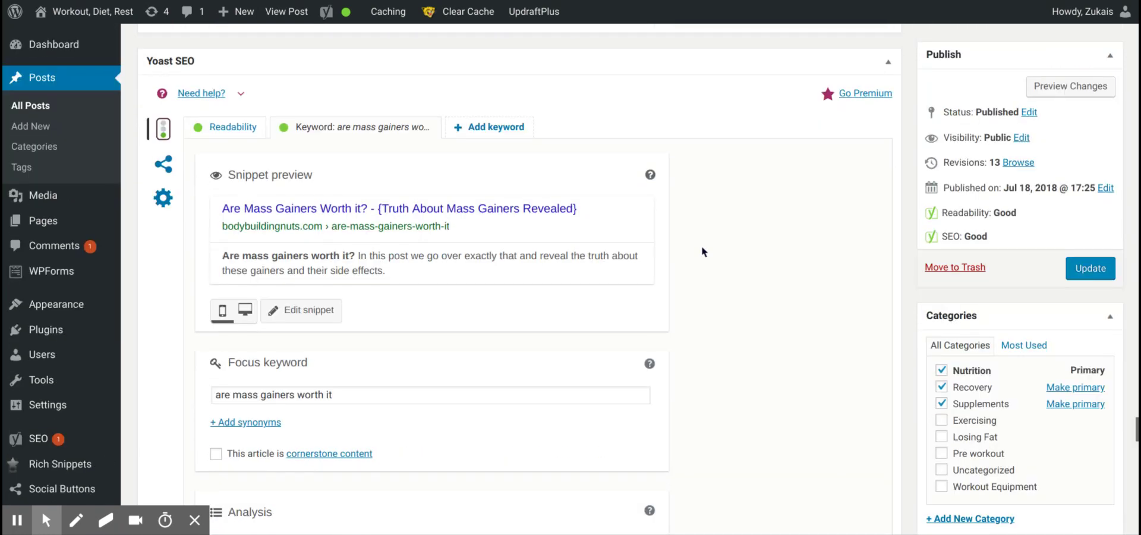
pyautogui.scroll(-1, 702, 251)
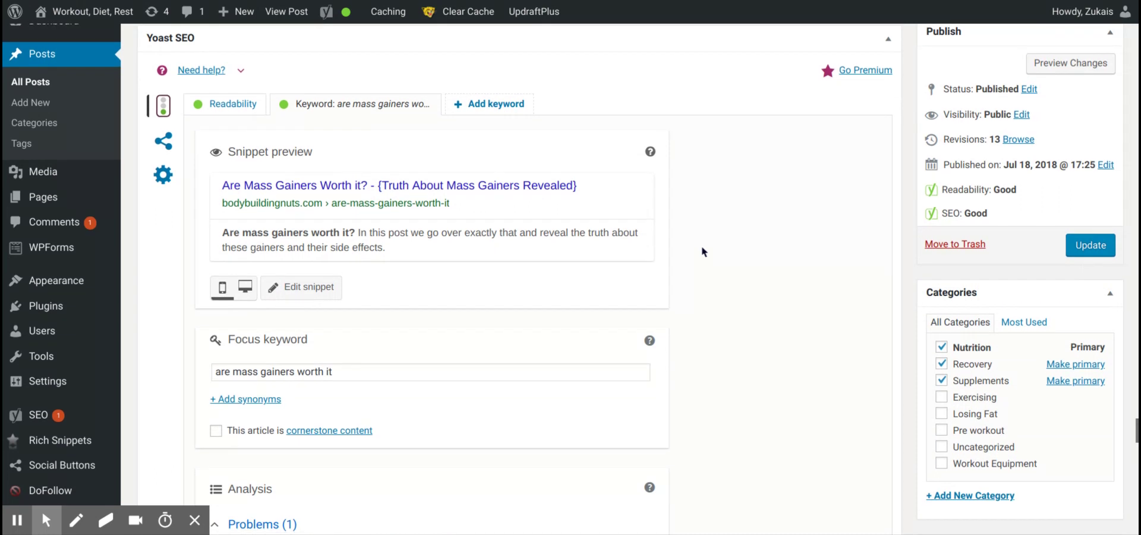